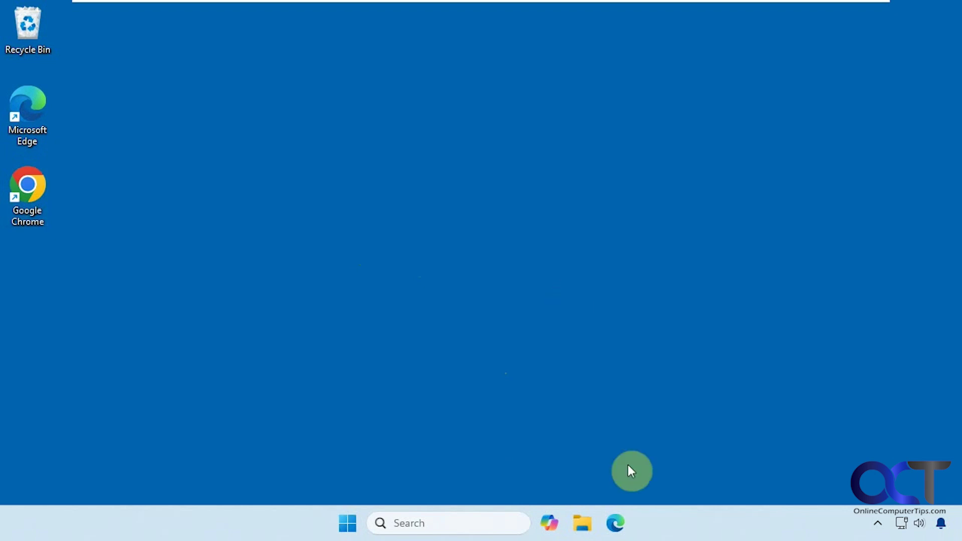
# - Open Edge and launch the standalone search bar from More tools over the Google page
pyautogui.click(617, 521)
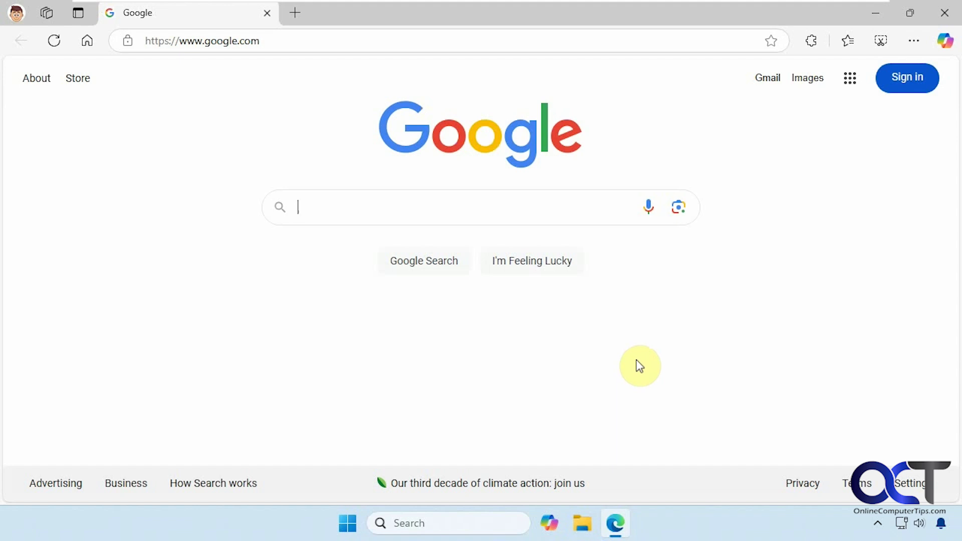
pyautogui.click(914, 41)
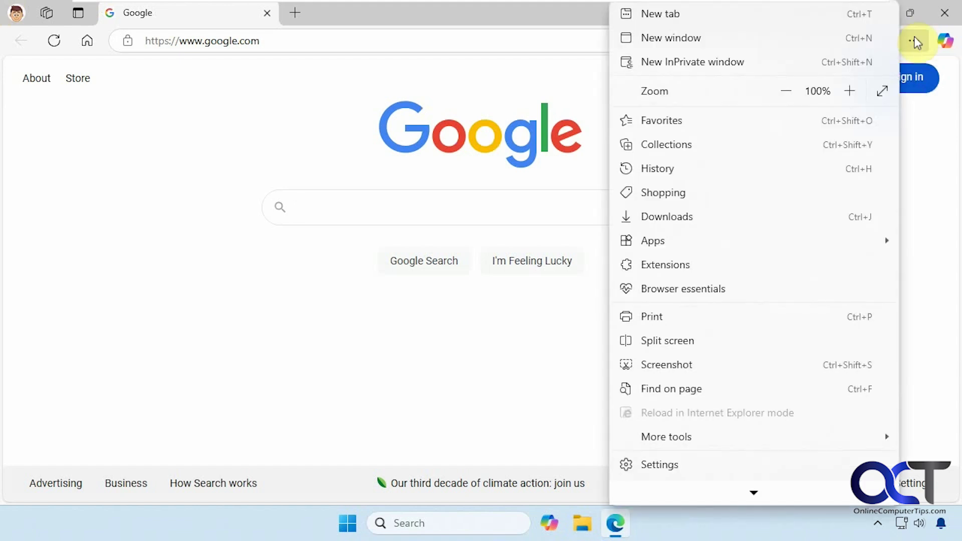
pyautogui.moveTo(666, 437)
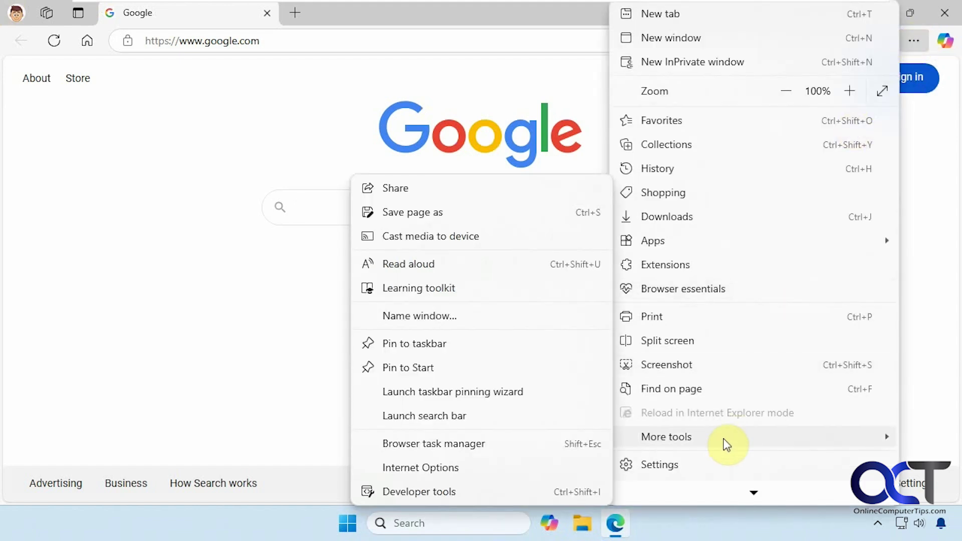
pyautogui.click(486, 418)
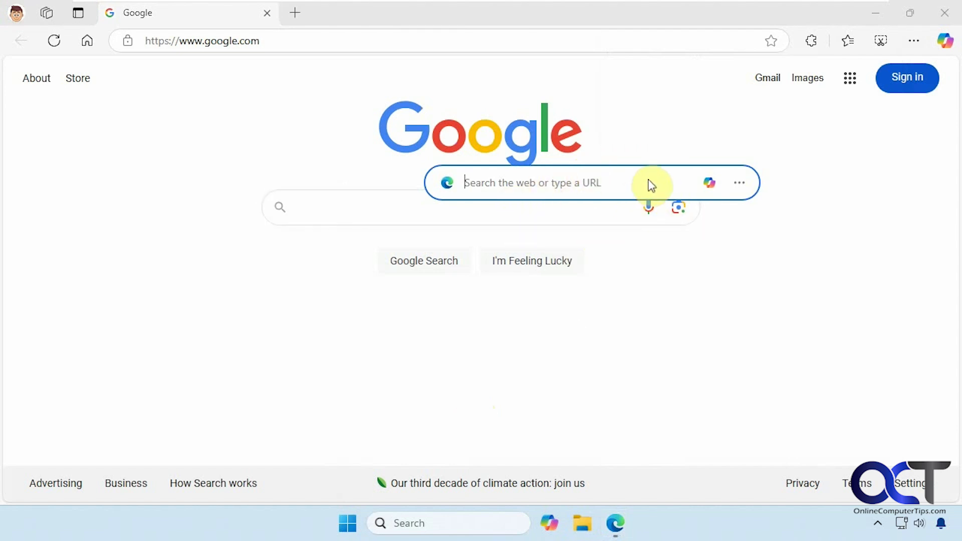
# - Move the floating search bar around, then minimize, restore and close the Edge window
pyautogui.moveTo(645, 192); pyautogui.dragTo(494, 371)
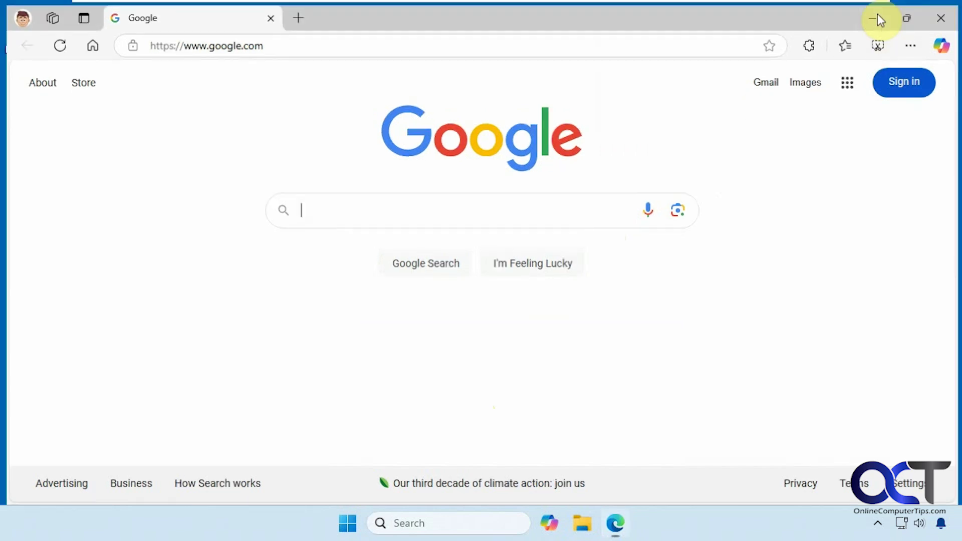
pyautogui.click(878, 18)
pyautogui.moveTo(514, 353); pyautogui.dragTo(511, 211)
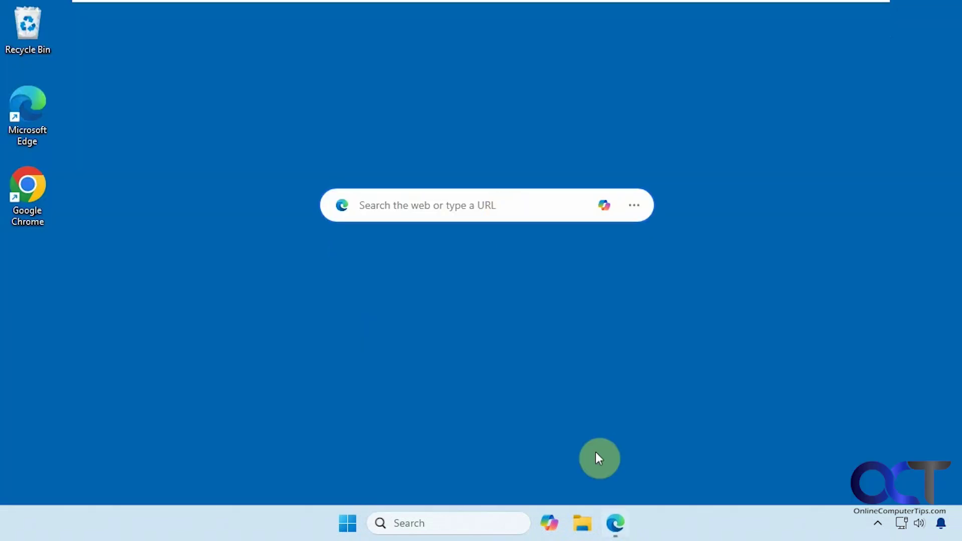
pyautogui.click(616, 524)
pyautogui.click(945, 21)
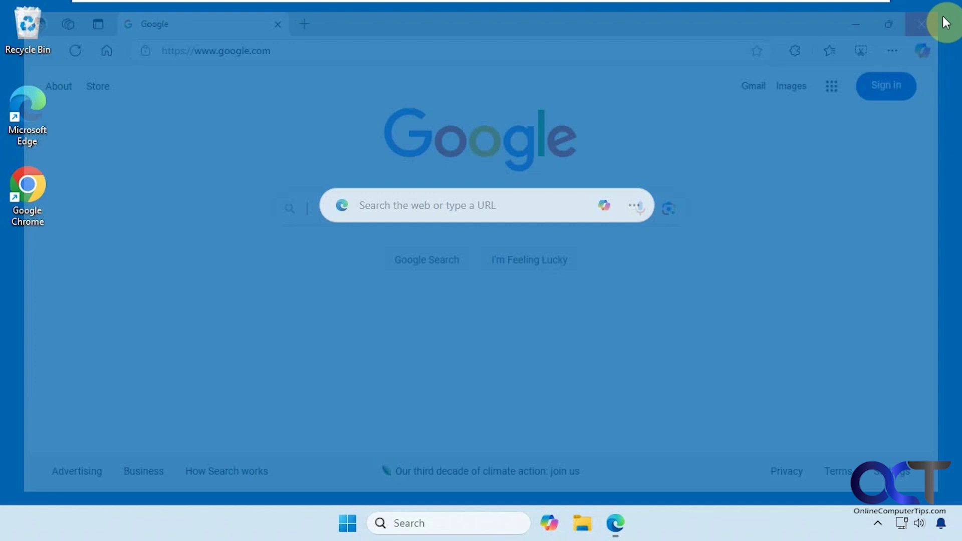
# - Reposition the search bar up-left, and open then minimize File Explorer to reveal the desktop
pyautogui.moveTo(519, 221); pyautogui.dragTo(452, 199)
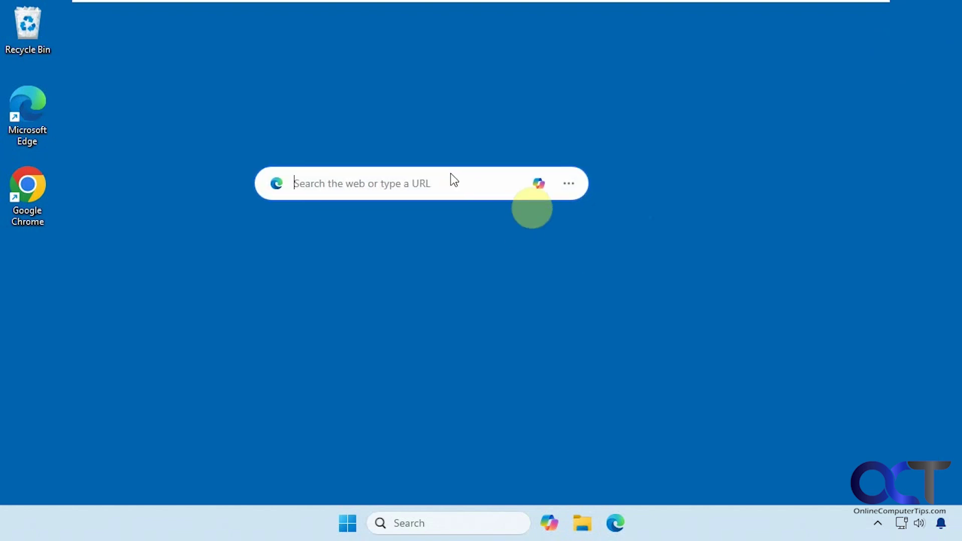
pyautogui.click(584, 512)
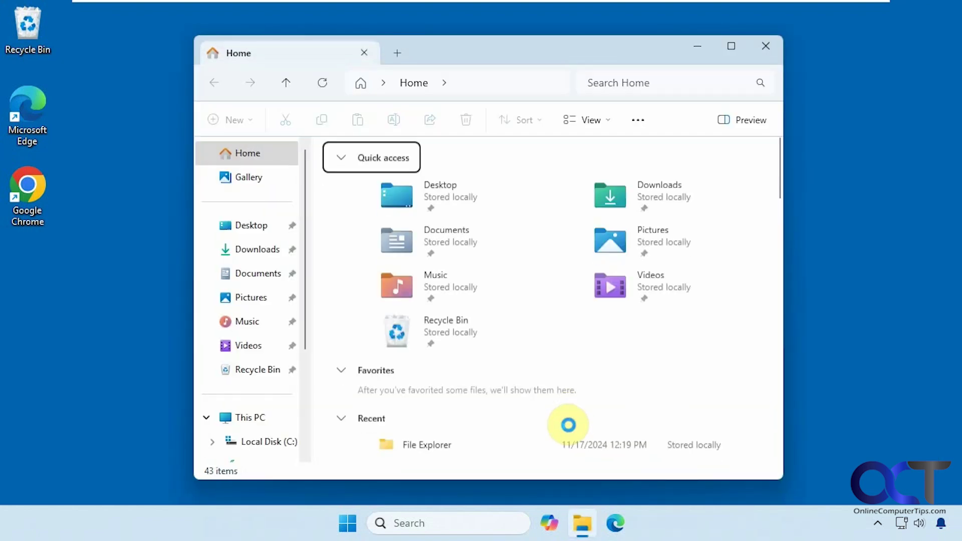
pyautogui.click(695, 49)
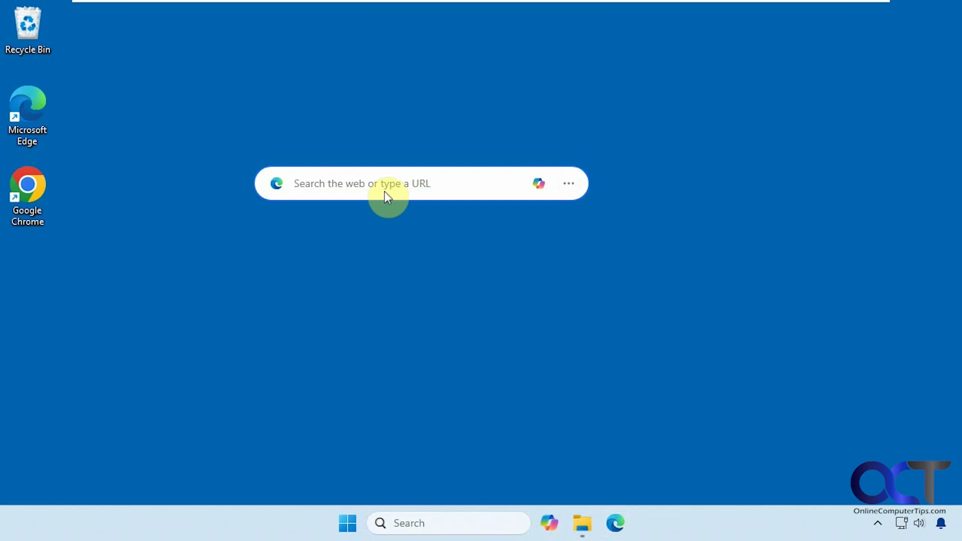
pyautogui.write('dogs')
# - Run a Bing search for 'dogs' from the floating bar, close the results, and move the bar
pyautogui.press('Return')
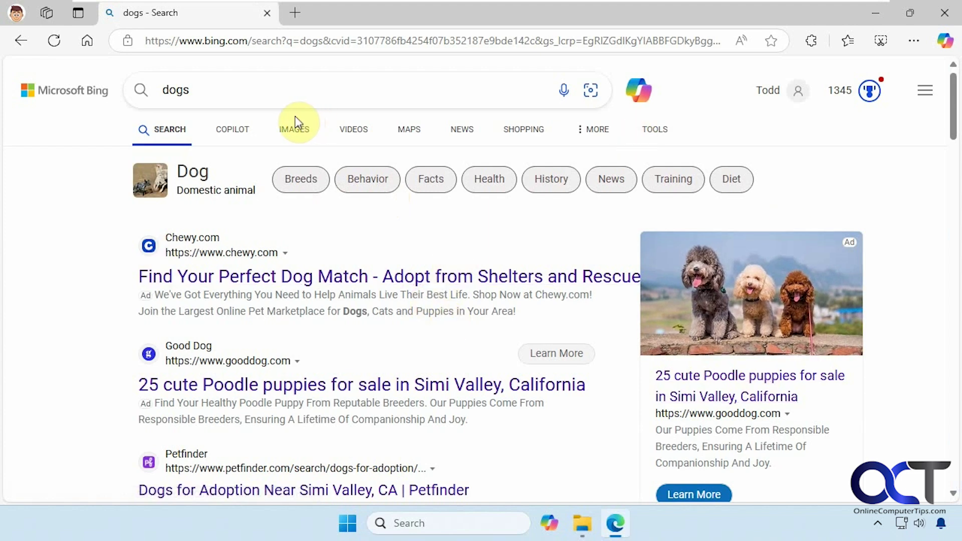
pyautogui.click(944, 13)
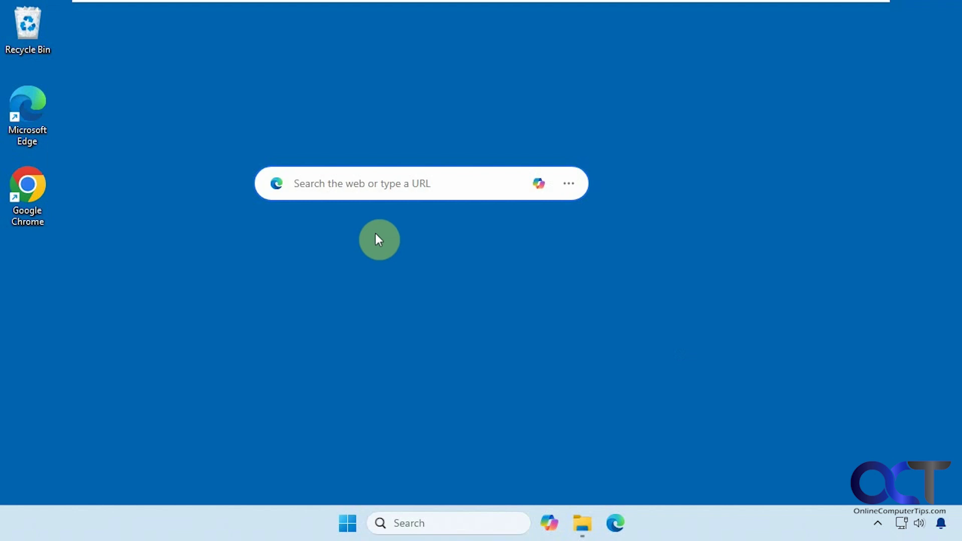
pyautogui.moveTo(411, 183)
pyautogui.mouseDown()
pyautogui.moveTo(599, 68)
pyautogui.moveTo(777, 61)
pyautogui.moveTo(461, 222)
pyautogui.mouseUp()
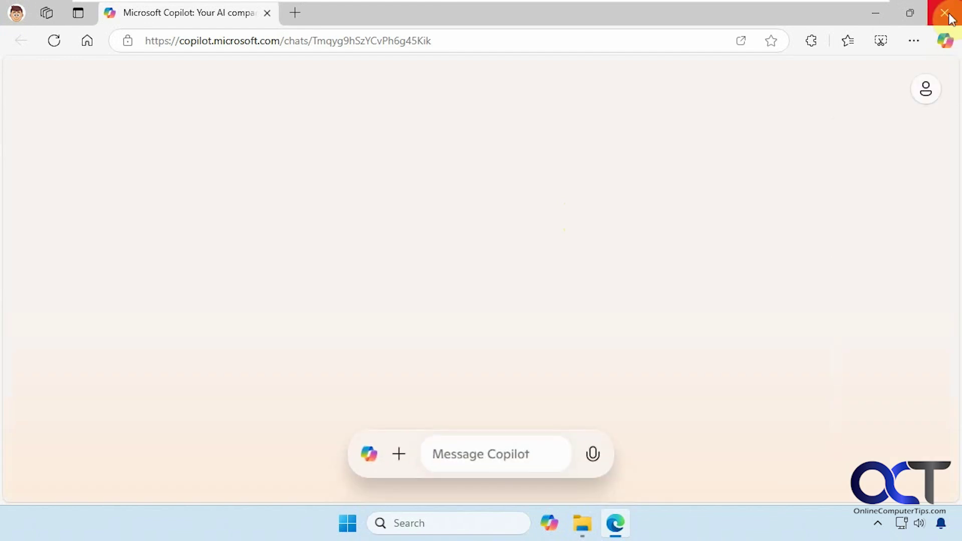
# - Close the Copilot chat window and open the search bar's options menu
pyautogui.click(949, 16)
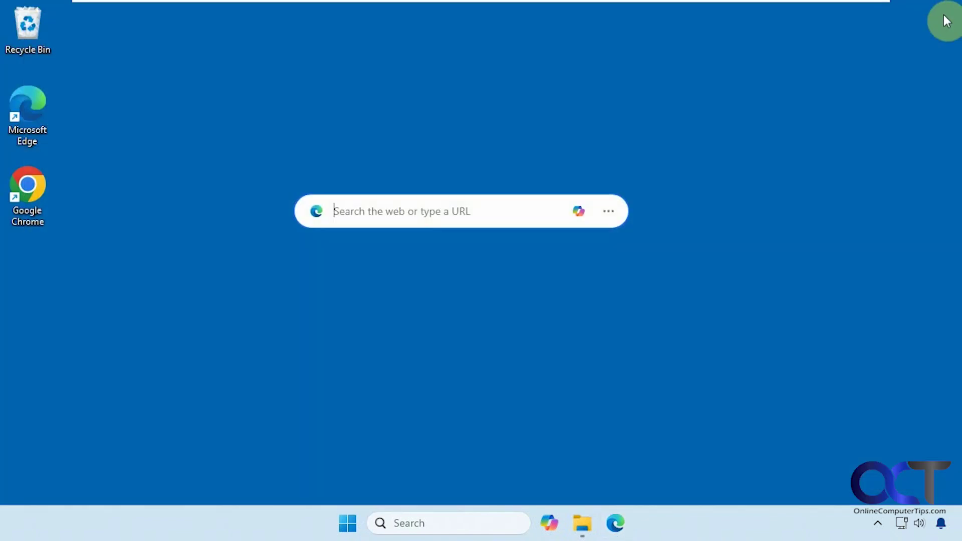
pyautogui.click(610, 212)
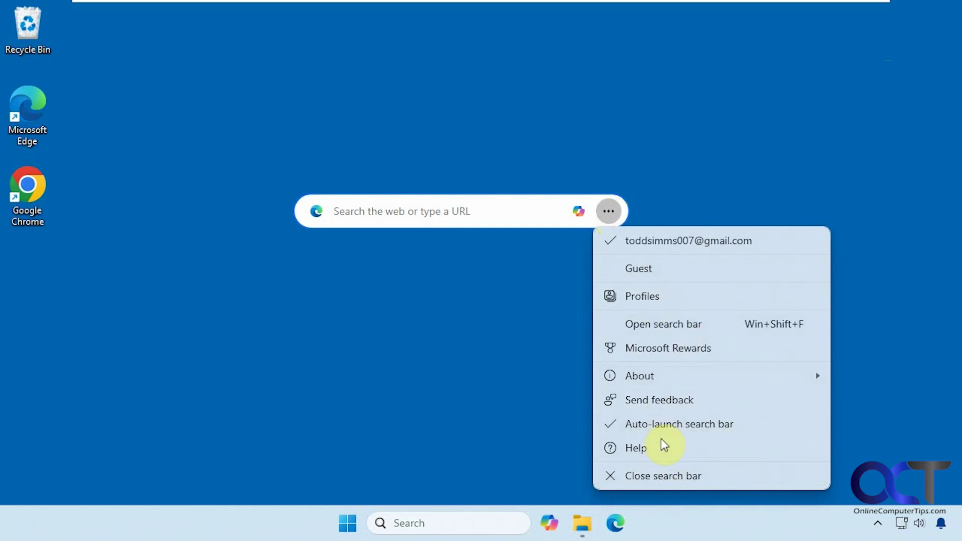
# - Choose Close search bar and confirm with Yes, close
pyautogui.click(660, 477)
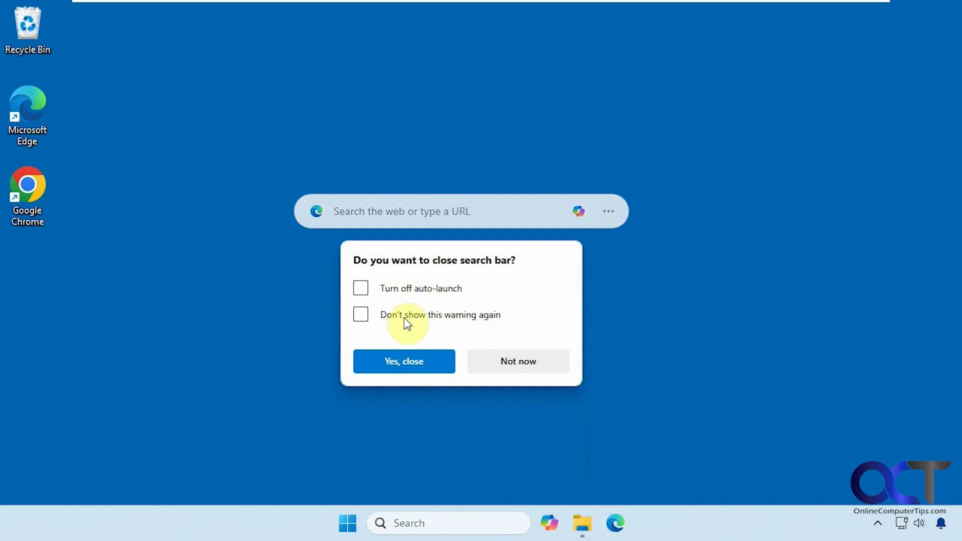
pyautogui.click(408, 365)
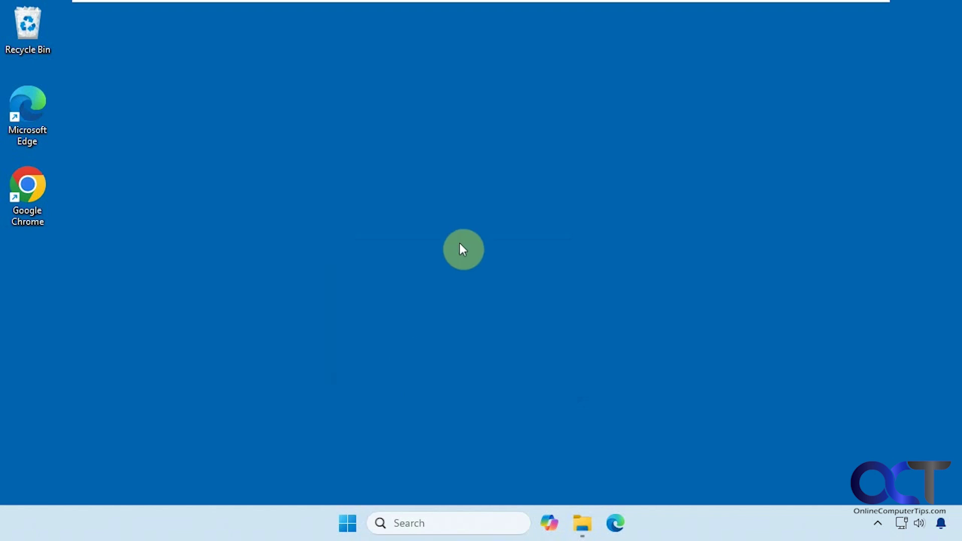
# - Reopen Edge, launch the search bar from More tools, and minimize the browser
pyautogui.click(616, 524)
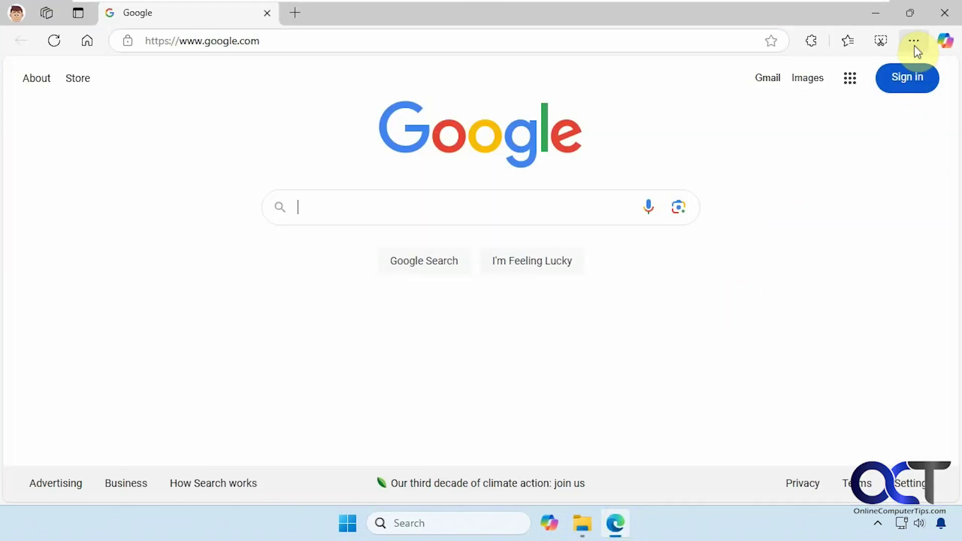
pyautogui.click(915, 42)
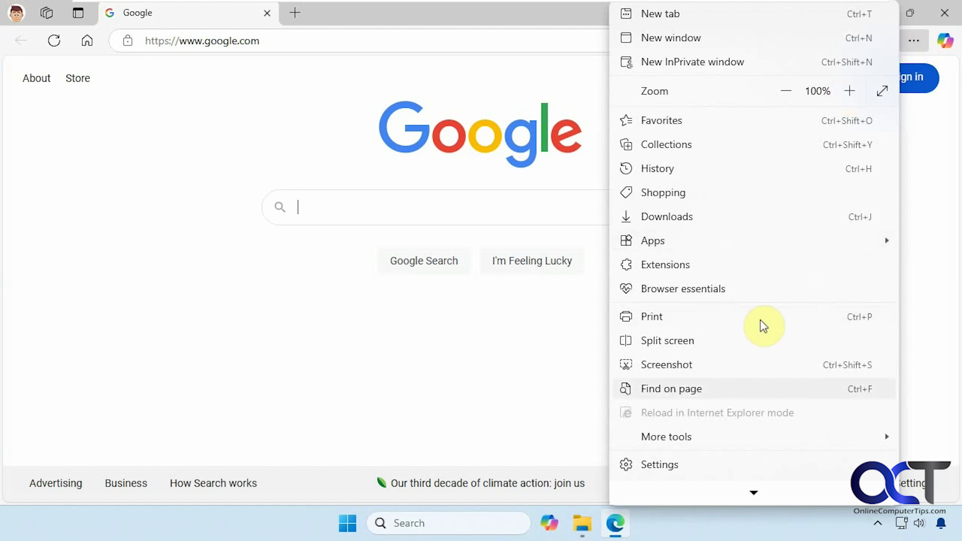
pyautogui.moveTo(667, 437)
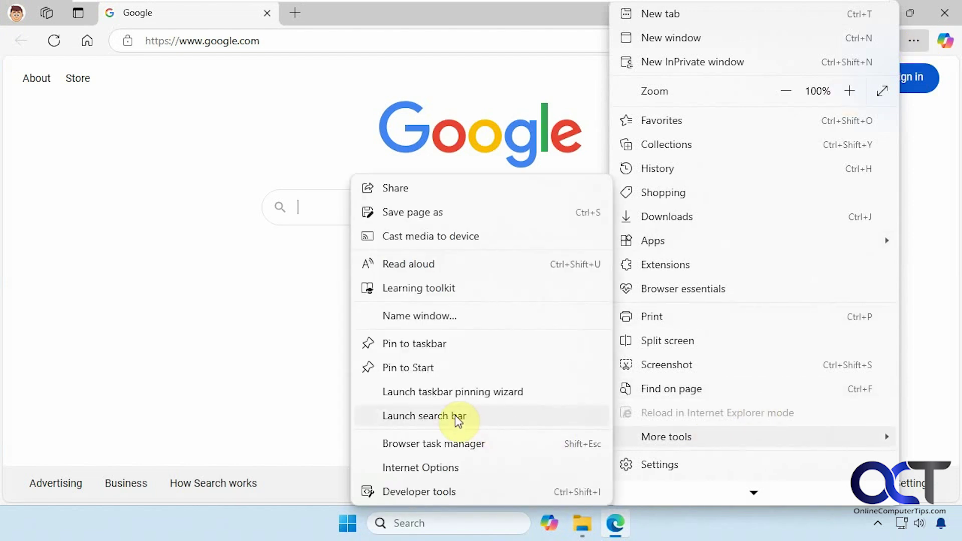
pyautogui.click(456, 419)
pyautogui.click(875, 13)
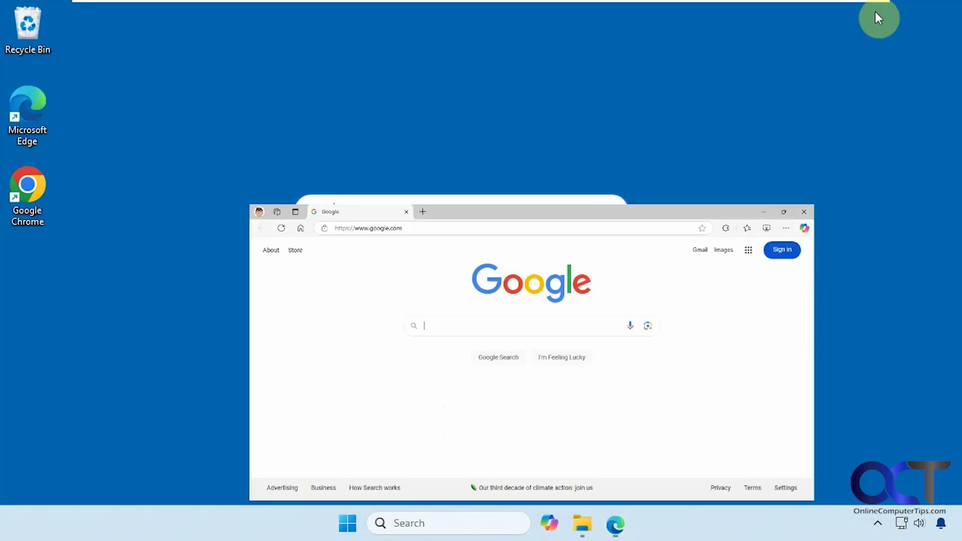